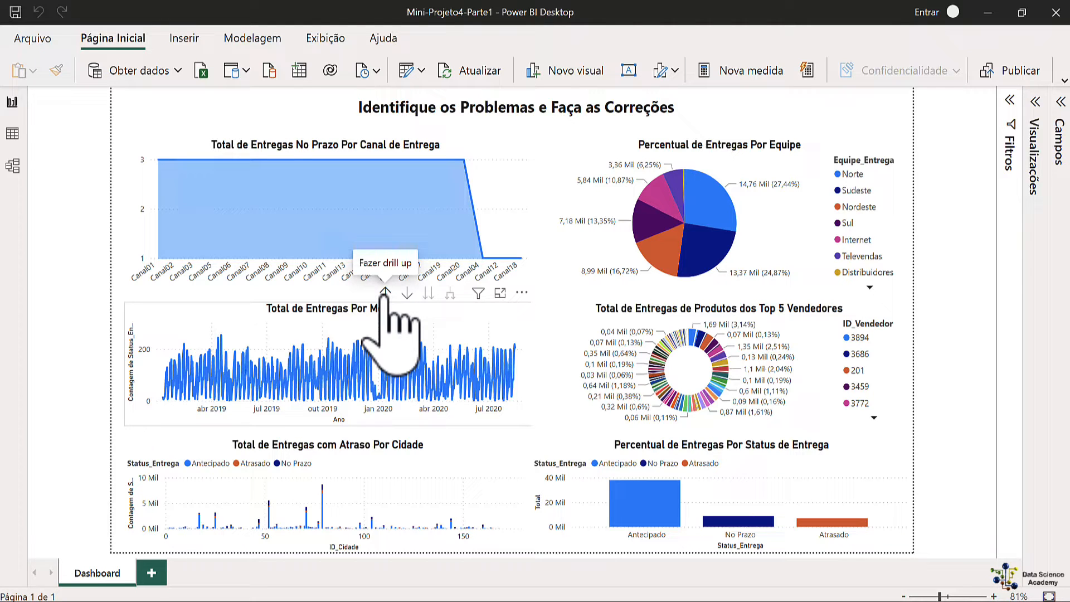
Step: Drill the Total de Entregas Por Mês chart up through its date hierarchy to the year level
{"action": "left_click", "coordinate": [385, 292]}
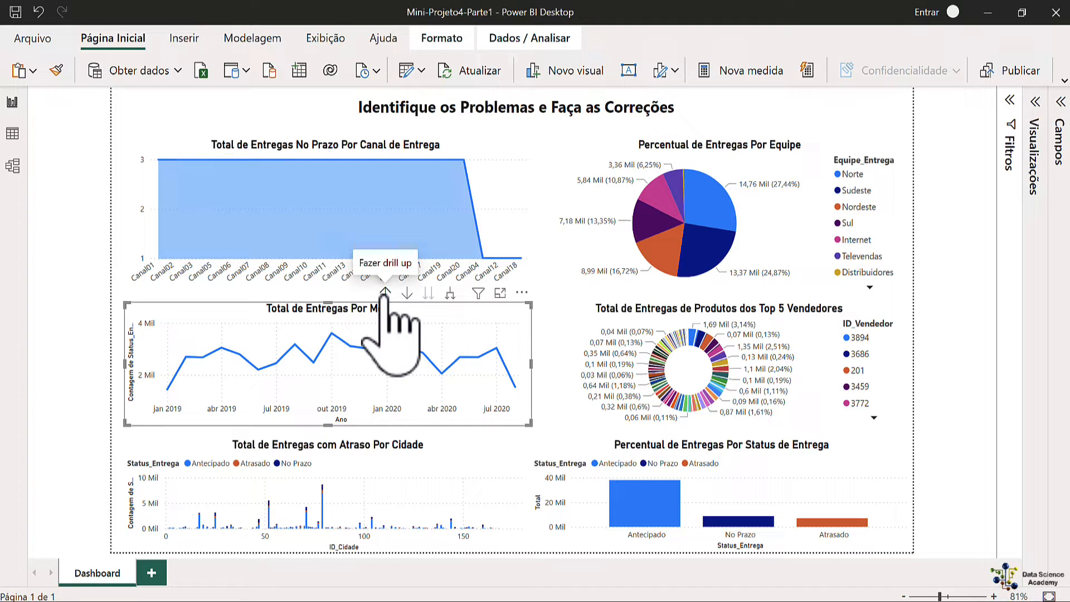
{"action": "left_click", "coordinate": [384, 292]}
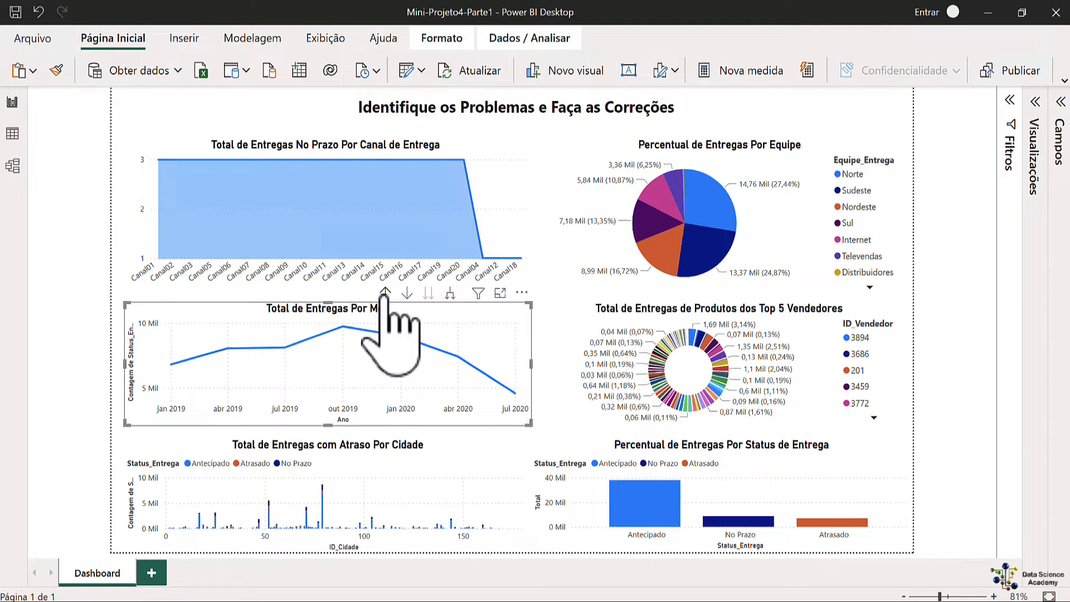
{"action": "left_click", "coordinate": [384, 292]}
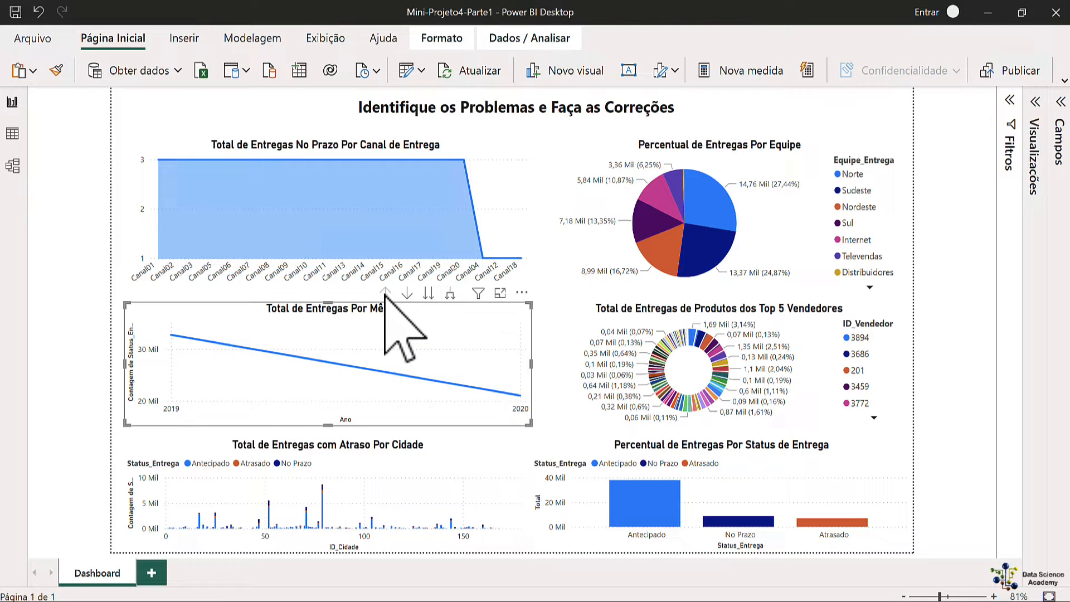
Step: Step the Total de Entregas Por Mês chart down the hierarchy through quarter and month to the day level
{"action": "left_click", "coordinate": [428, 292]}
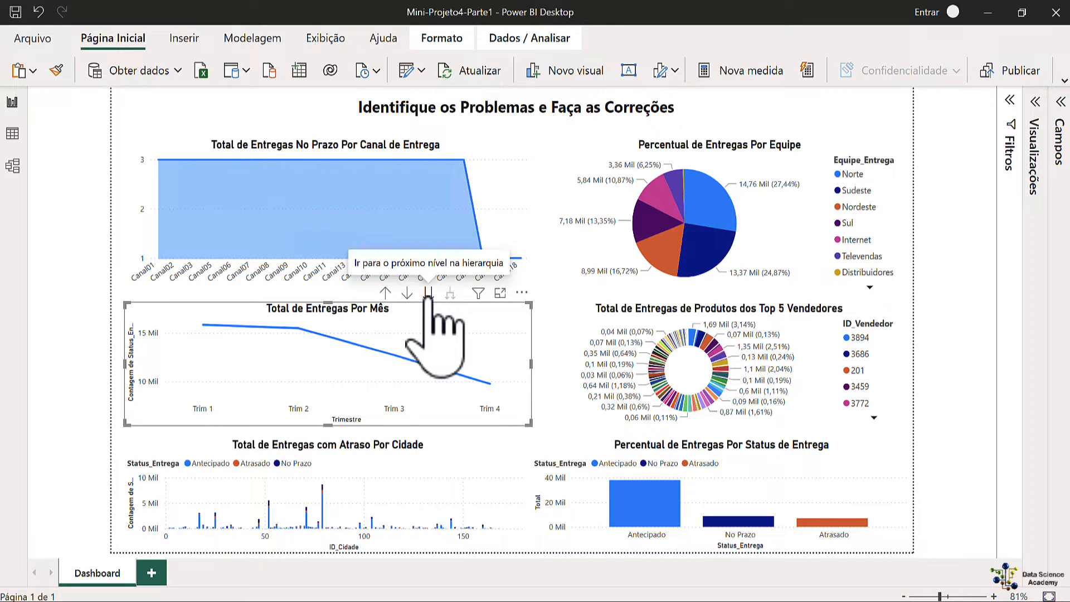
{"action": "left_click", "coordinate": [428, 292]}
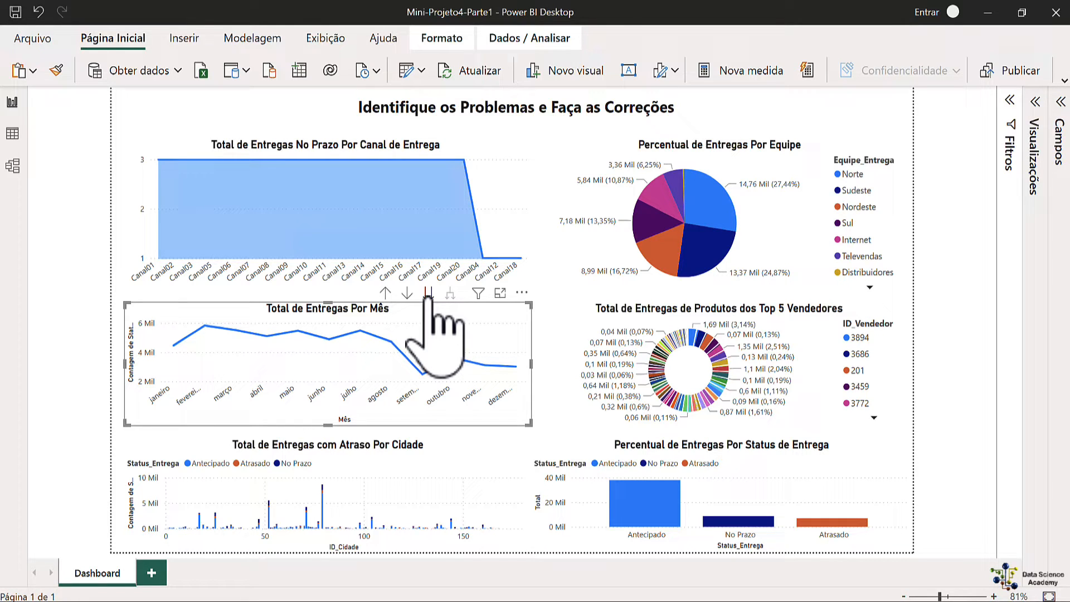
{"action": "left_click", "coordinate": [428, 292]}
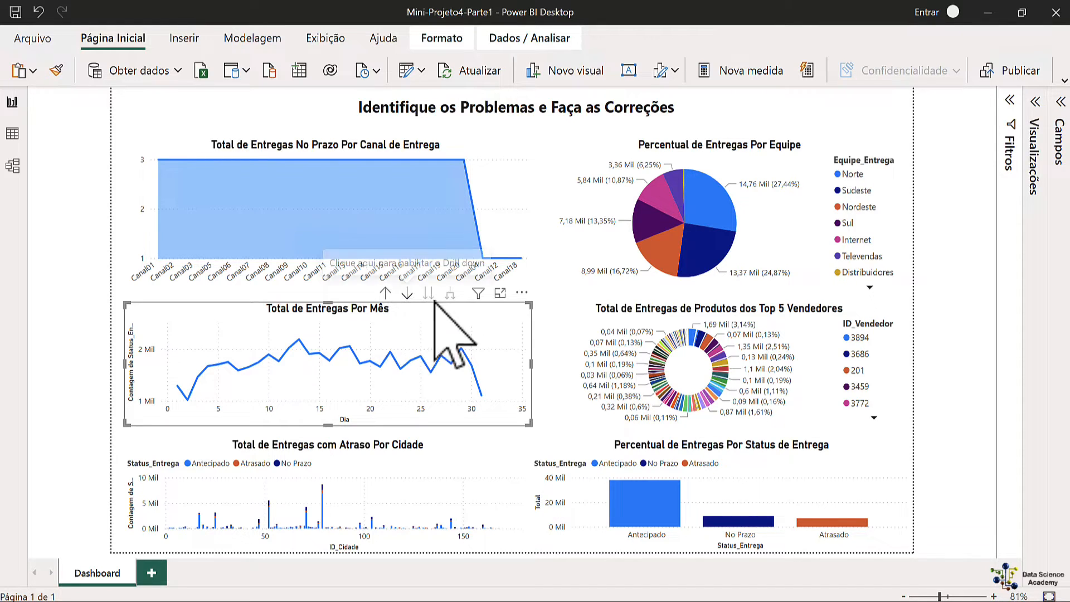
Step: Show the selected chart's field assignments and the Logistica table's fields, widening the field list to reveal the full names
{"action": "left_click", "coordinate": [1037, 134]}
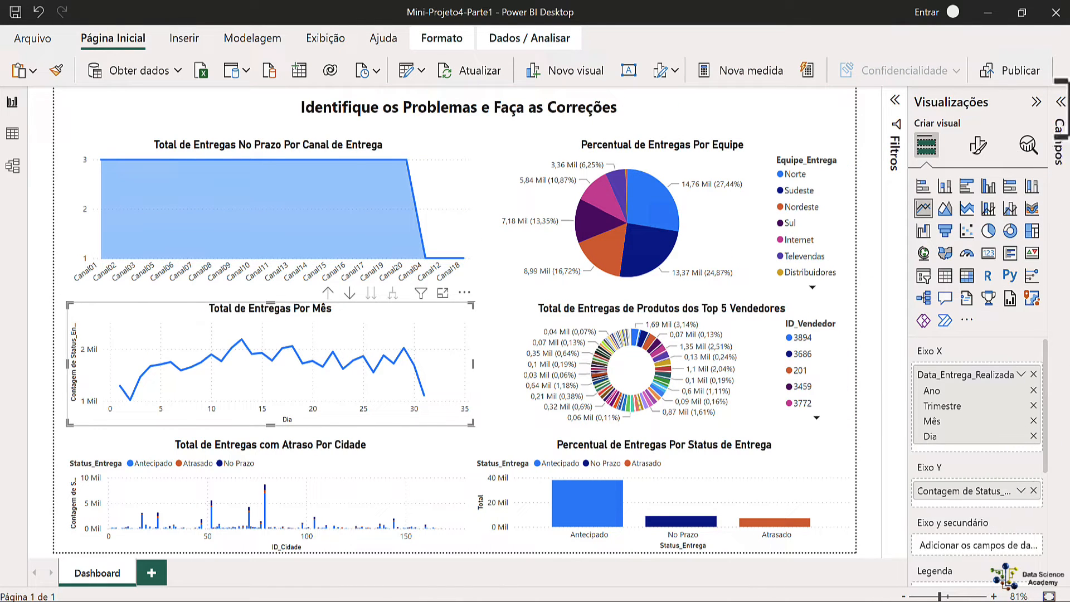
{"action": "left_click", "coordinate": [1059, 140]}
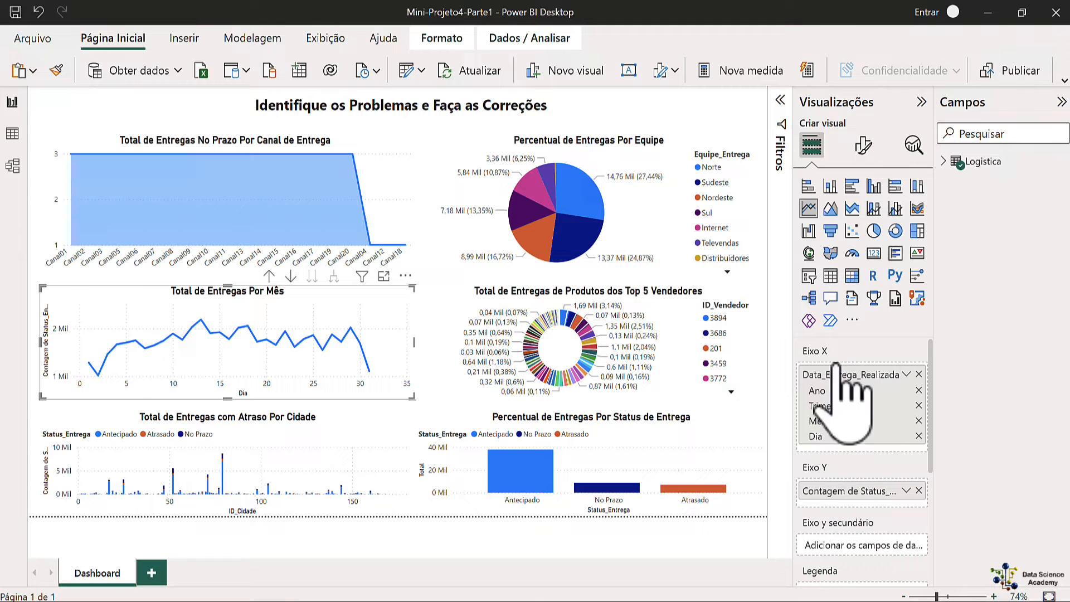
{"action": "left_click", "coordinate": [943, 162]}
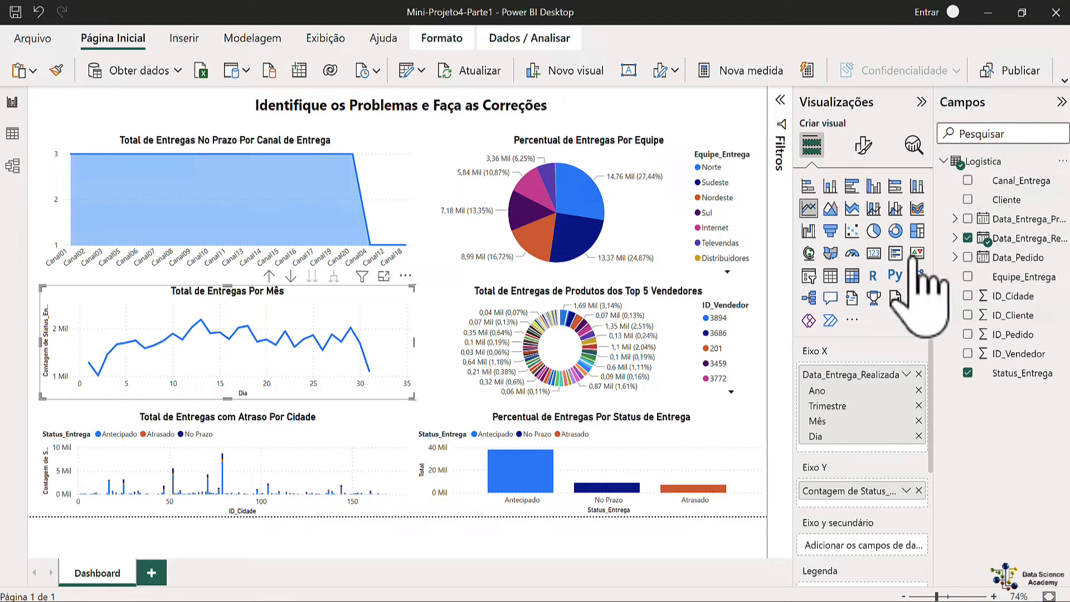
{"action": "left_click_drag", "start_coordinate": [935, 240], "coordinate": [870, 240]}
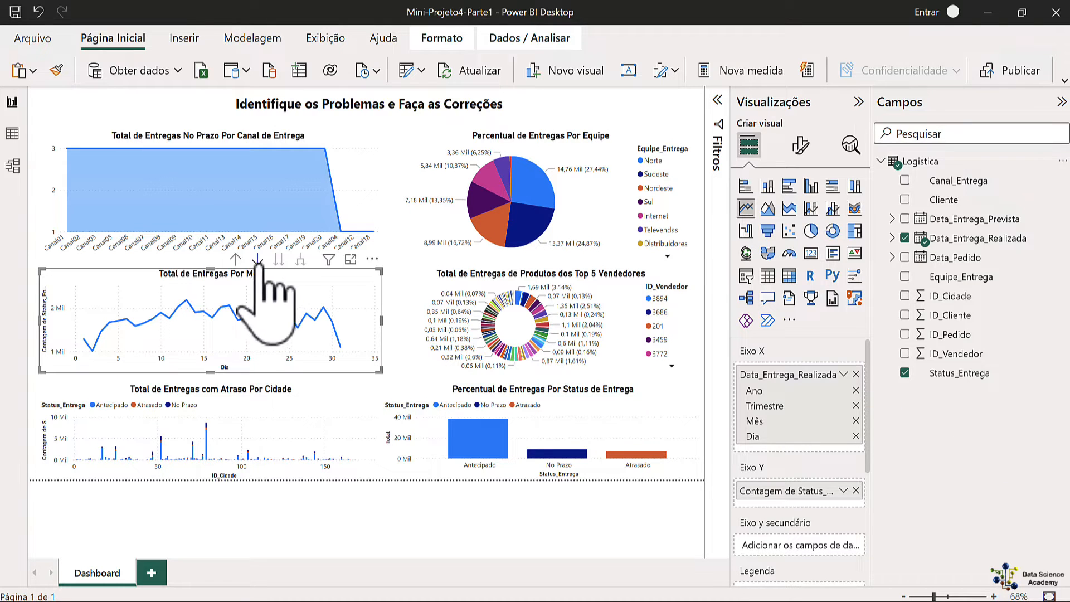
Step: Drill the Total de Entregas Por Mês chart up to year level and expand all date hierarchy levels down to day
{"action": "left_click", "coordinate": [236, 258]}
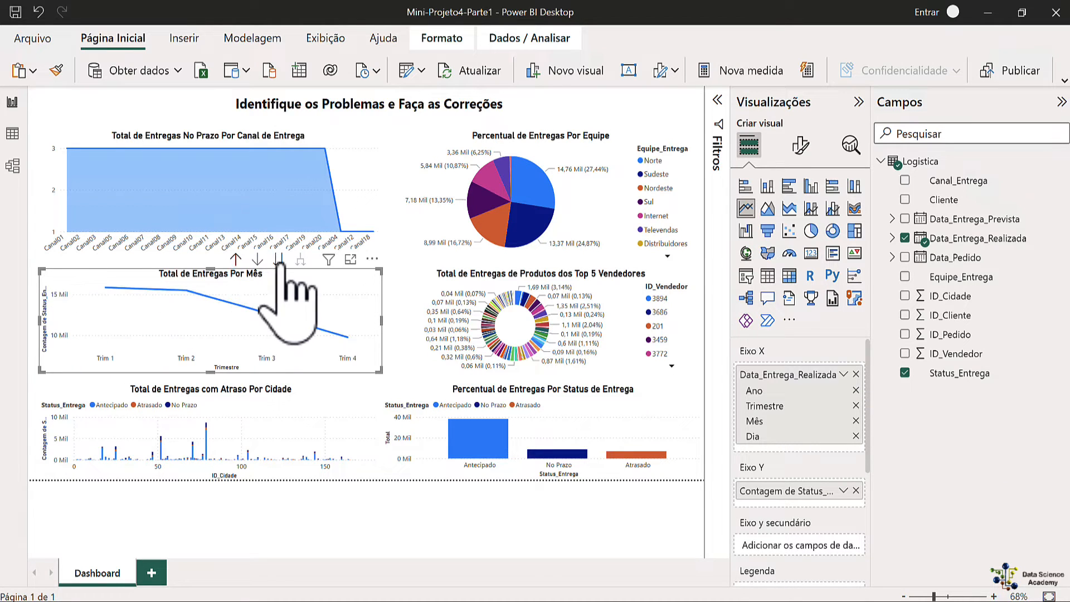
{"action": "left_click", "coordinate": [235, 258]}
{"action": "left_click", "coordinate": [235, 258]}
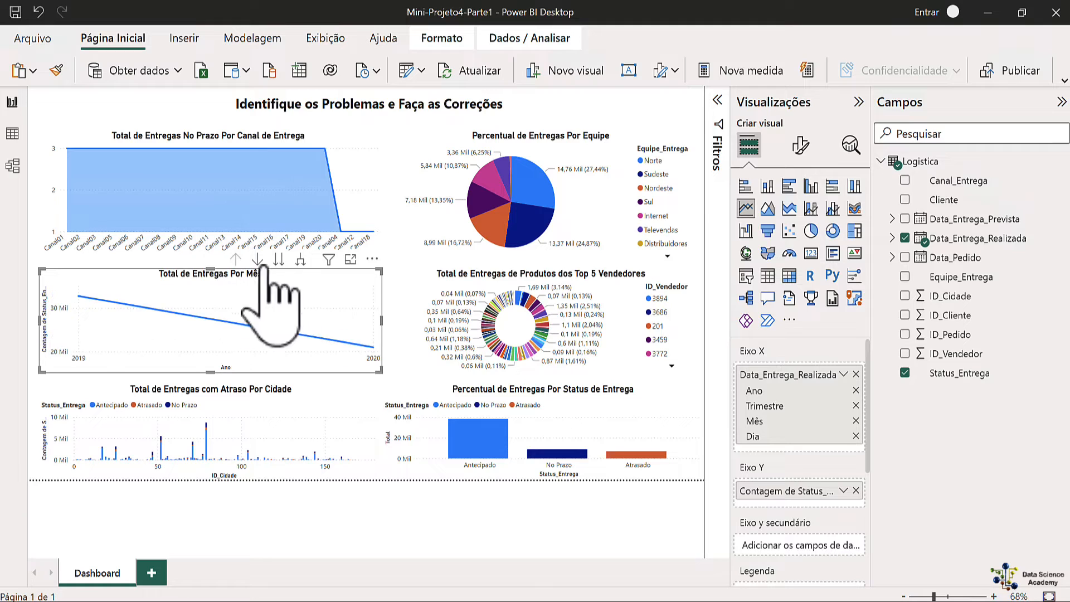
{"action": "left_click", "coordinate": [301, 260]}
{"action": "left_click", "coordinate": [301, 260]}
{"action": "left_click", "coordinate": [301, 261]}
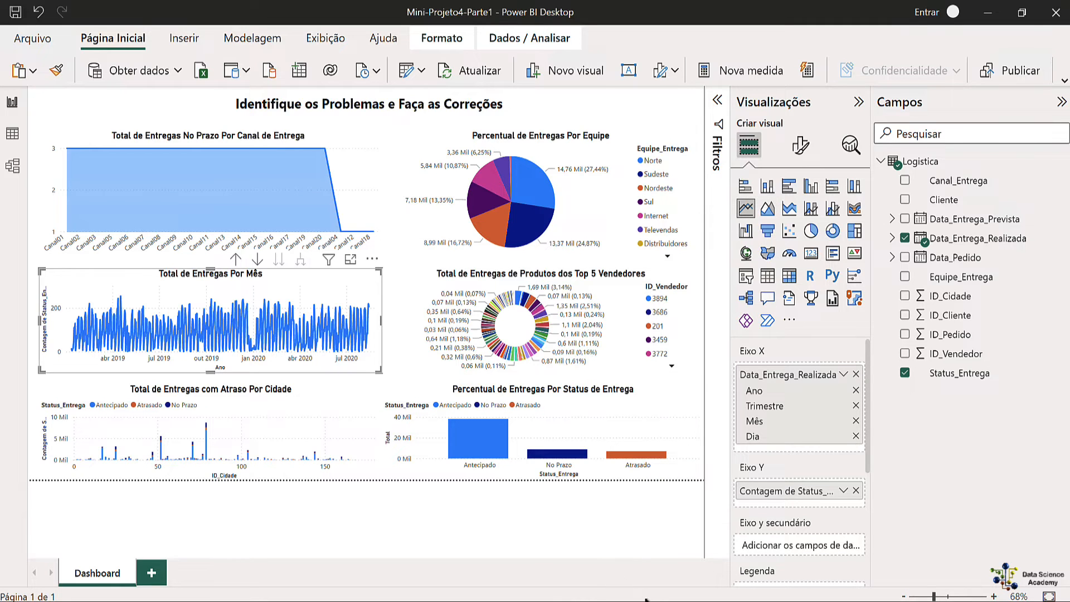
Step: Switch to the Mini-Projeto4-Parte2 report and insert an empty line chart below the delivery channel chart
{"action": "mouse_move", "coordinate": [775, 597]}
{"action": "left_click", "coordinate": [773, 576]}
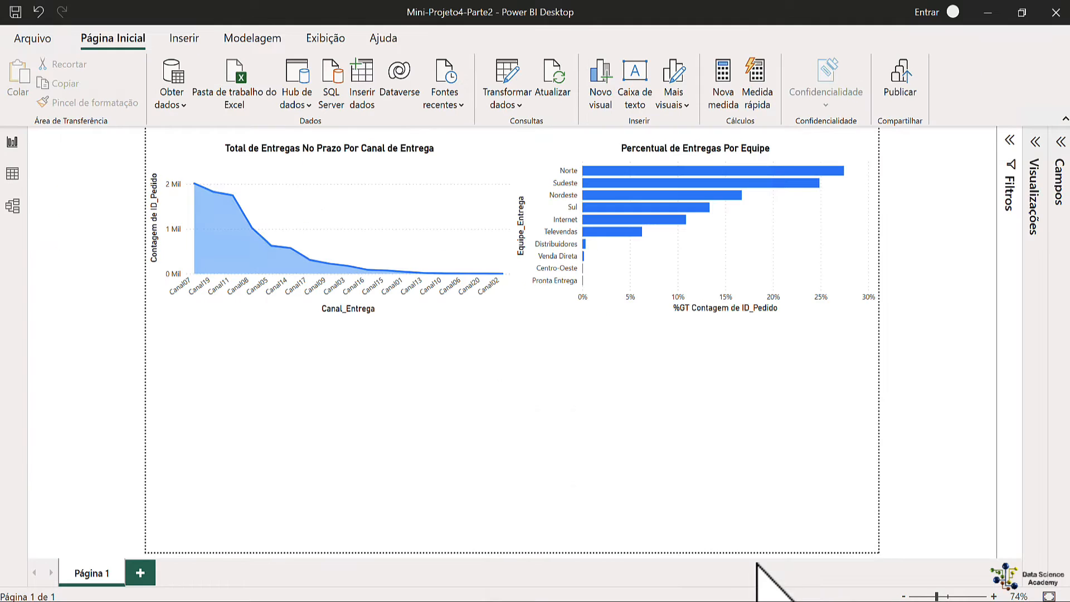
{"action": "left_click", "coordinate": [1035, 204]}
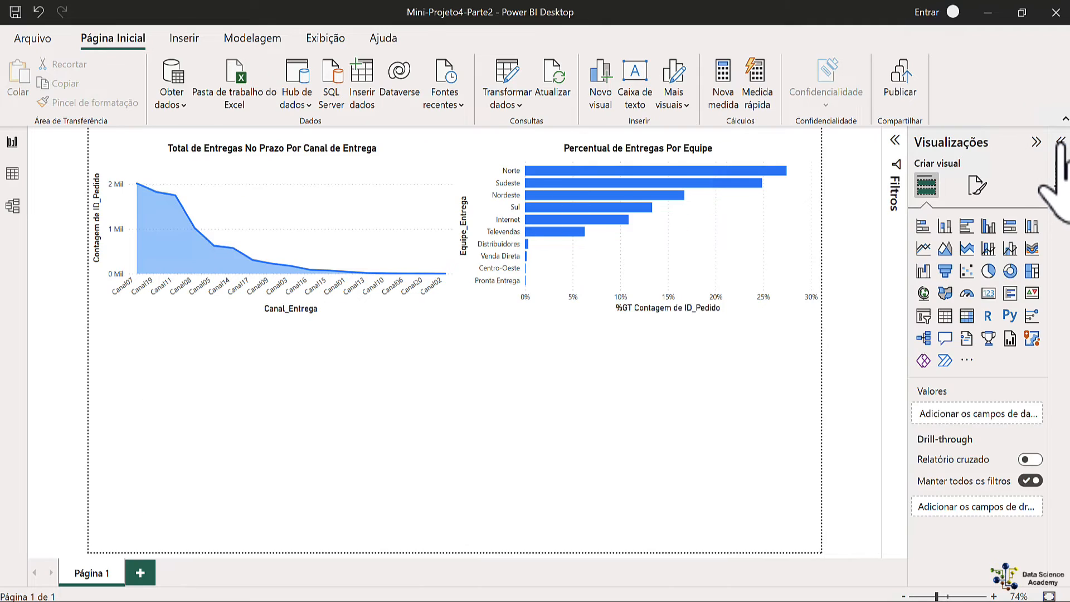
{"action": "left_click", "coordinate": [1059, 184]}
{"action": "left_click", "coordinate": [773, 249]}
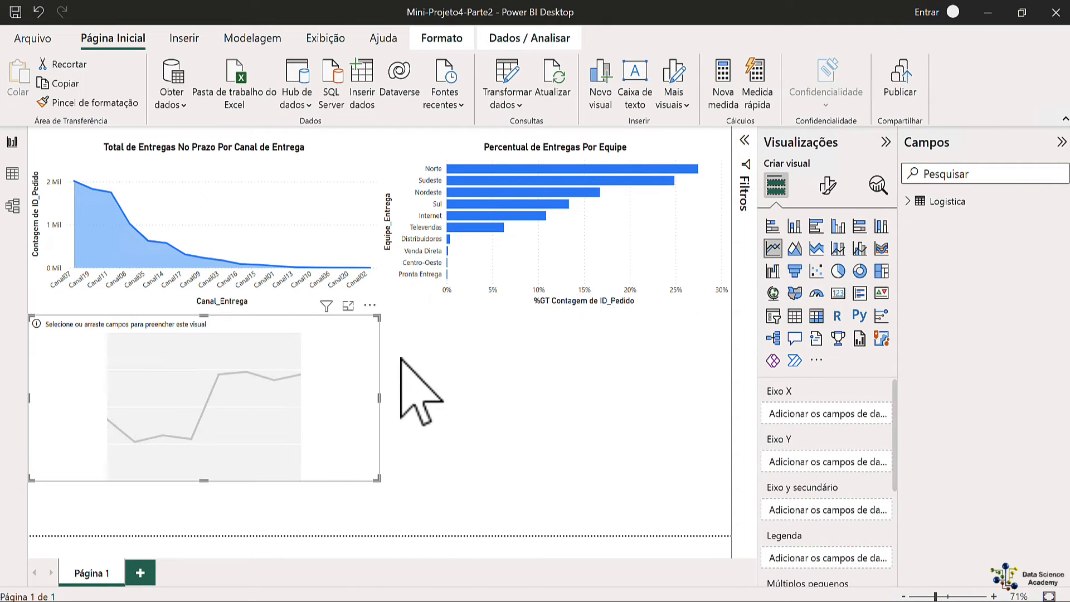
Step: Put only the Mês level of the Data_Entrega_Realizada date hierarchy on the line chart's X axis
{"action": "left_click", "coordinate": [923, 202]}
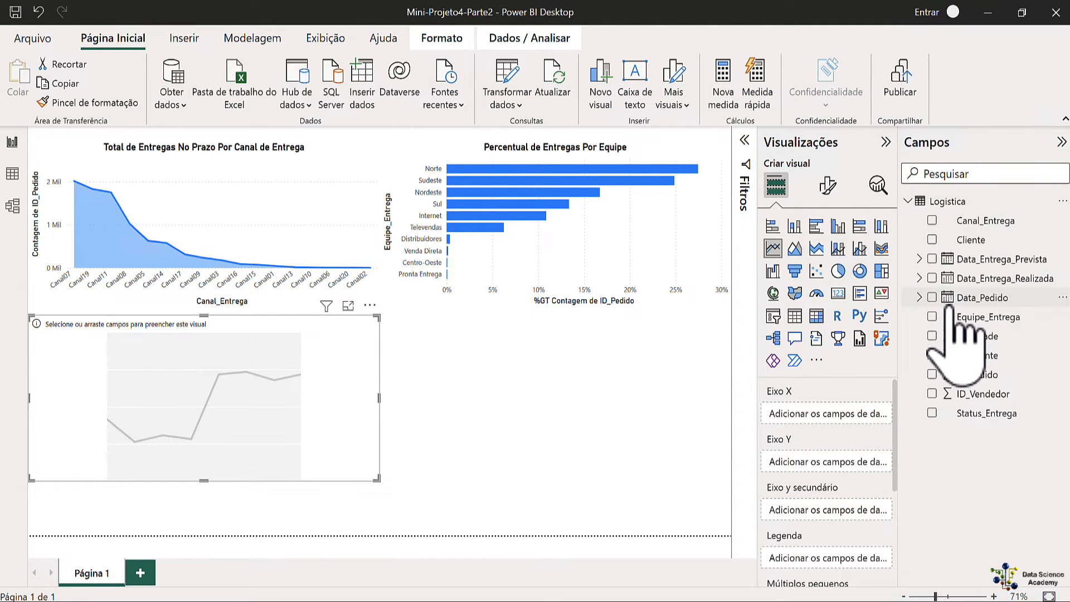
{"action": "left_click", "coordinate": [919, 279]}
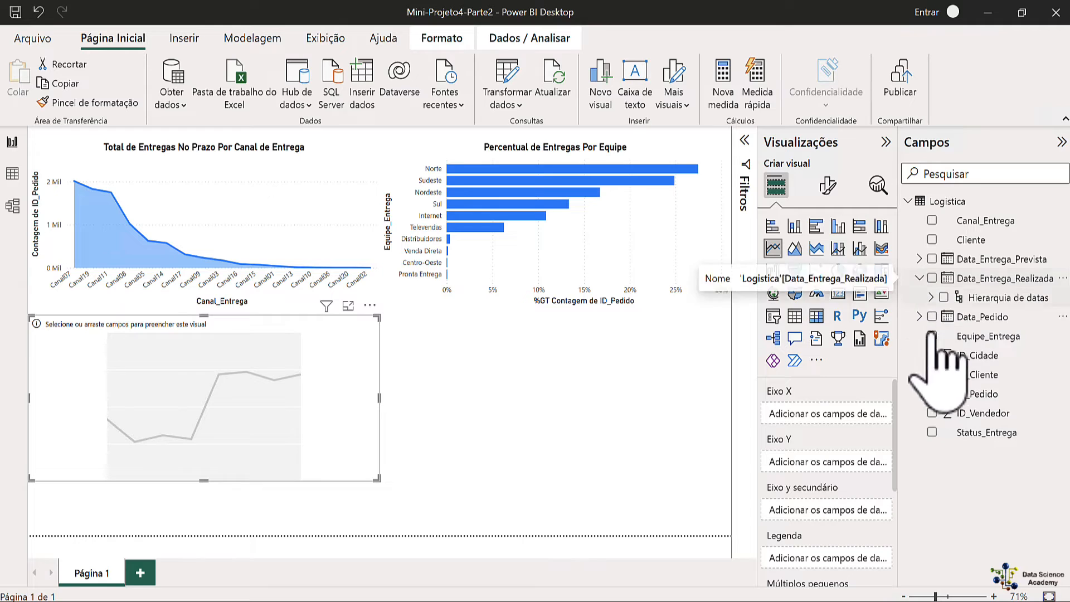
{"action": "left_click", "coordinate": [931, 298]}
{"action": "left_click", "coordinate": [955, 356]}
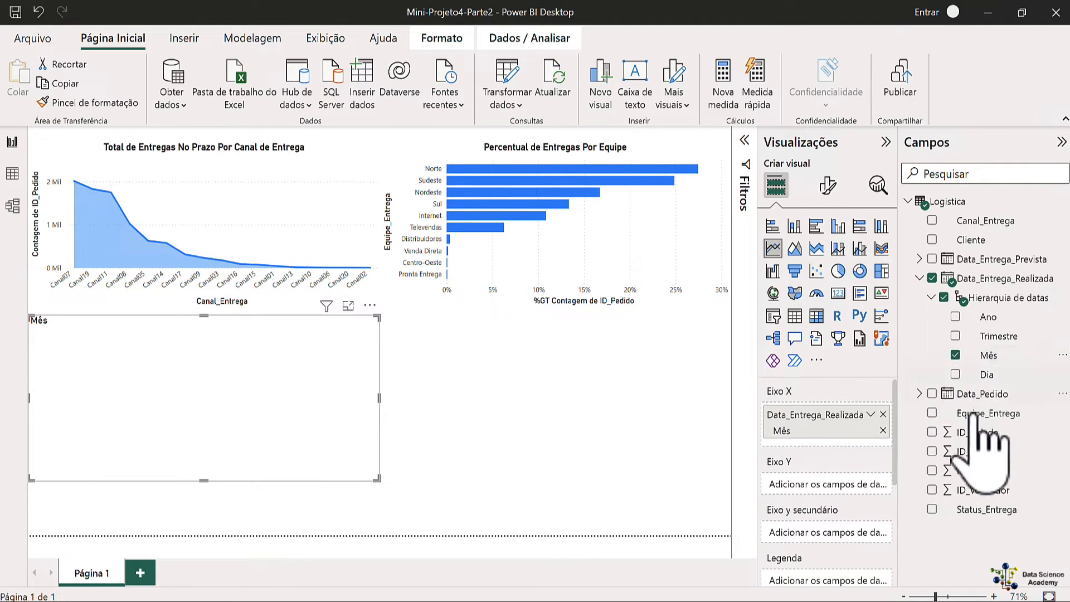
Step: Add ID_Pedido to the line chart's Y axis and set its aggregation to Contagem
{"action": "left_click", "coordinate": [947, 471]}
{"action": "left_click", "coordinate": [870, 484]}
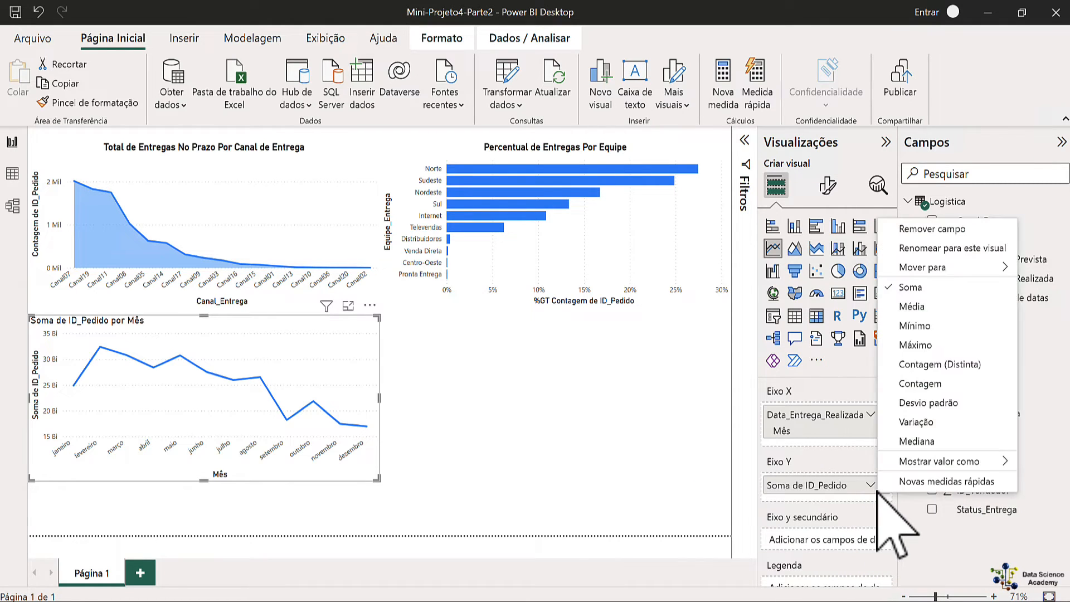
{"action": "left_click", "coordinate": [920, 384]}
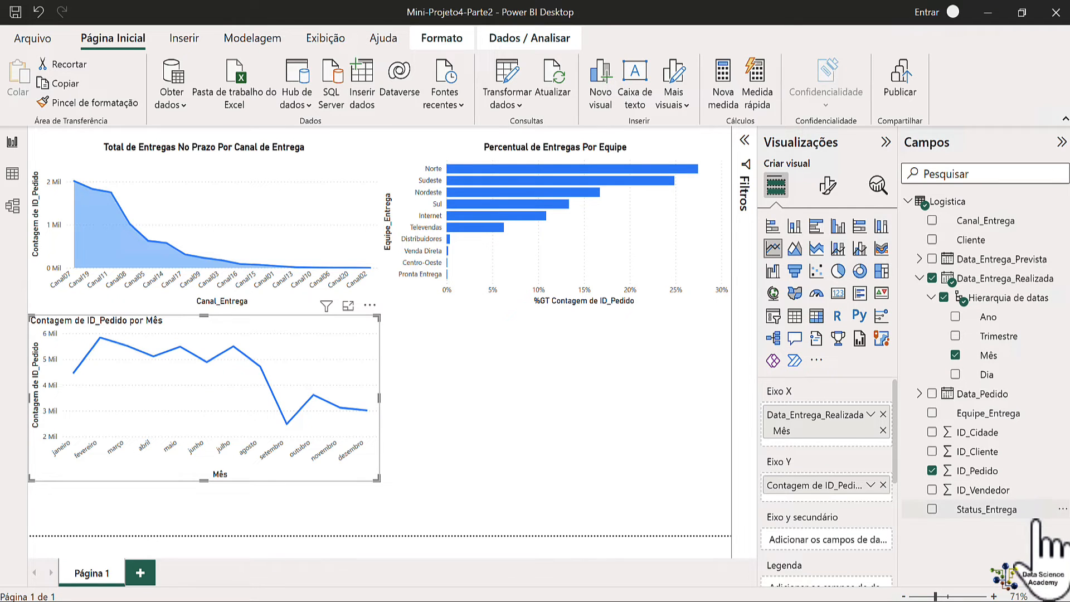
Step: Check the field assignments of the delivery channel and team charts and reselect the monthly line chart
{"action": "left_click", "coordinate": [357, 156]}
{"action": "left_click", "coordinate": [712, 153]}
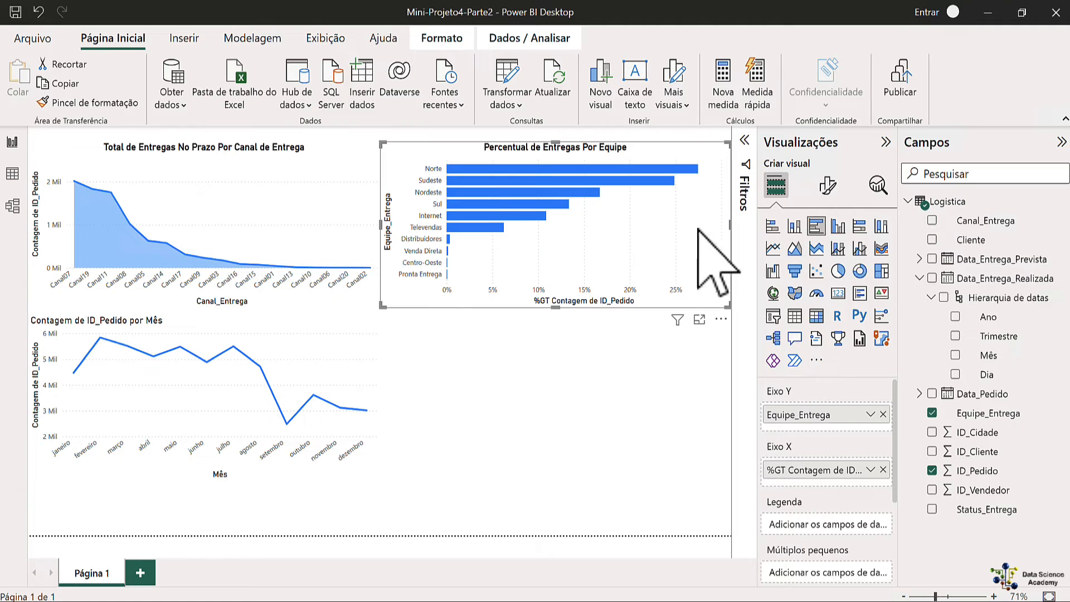
{"action": "left_click", "coordinate": [362, 334]}
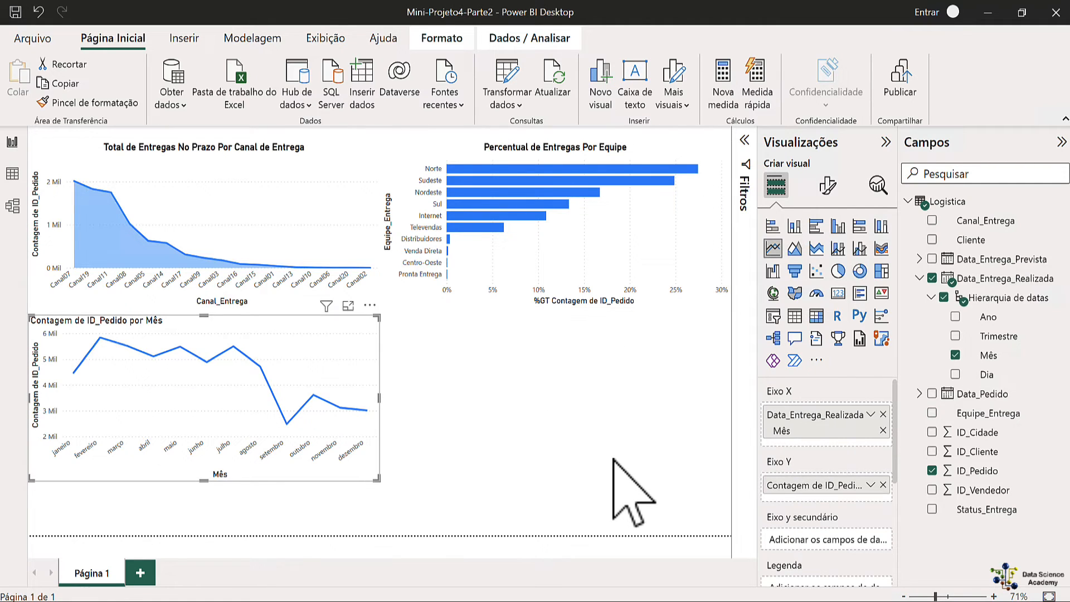